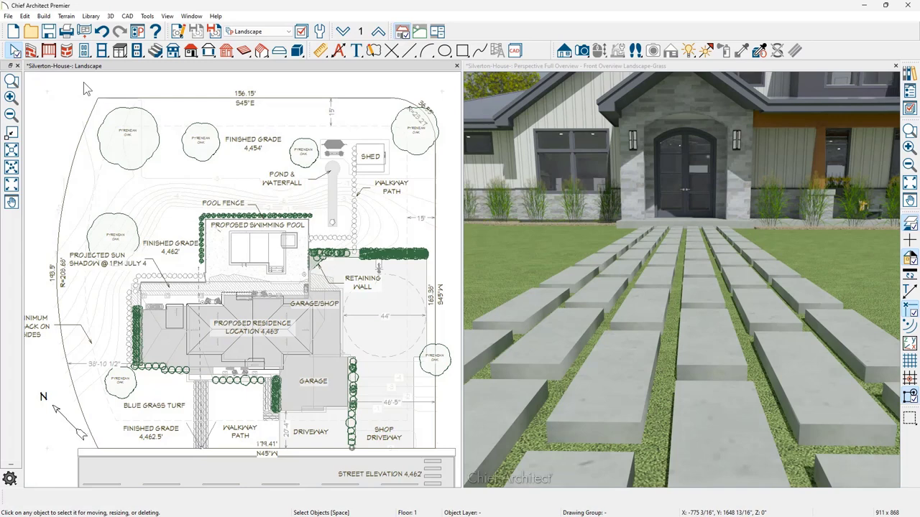
- Draw a rectangular polyline grass region spanning the entire lot in the plan
{"action": "left_click", "coordinate": [66, 16]}
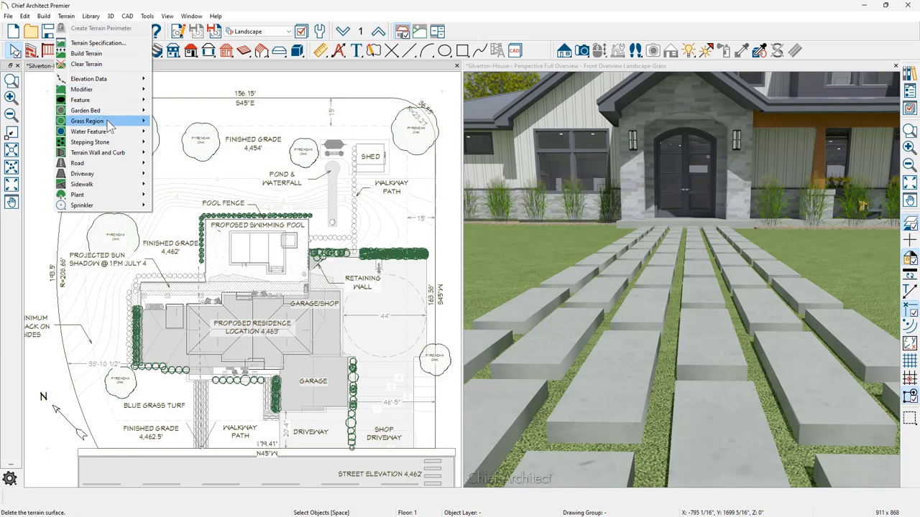
{"action": "mouse_move", "coordinate": [86, 121]}
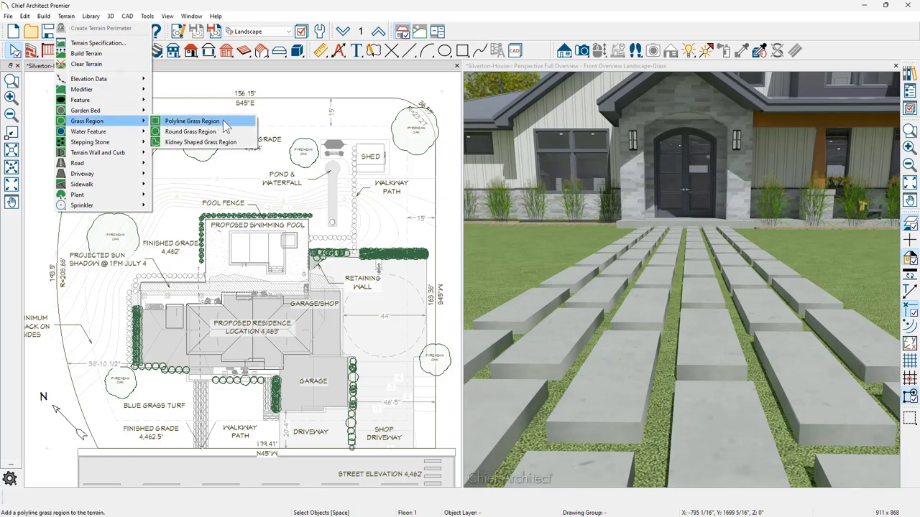
{"action": "left_click", "coordinate": [225, 127]}
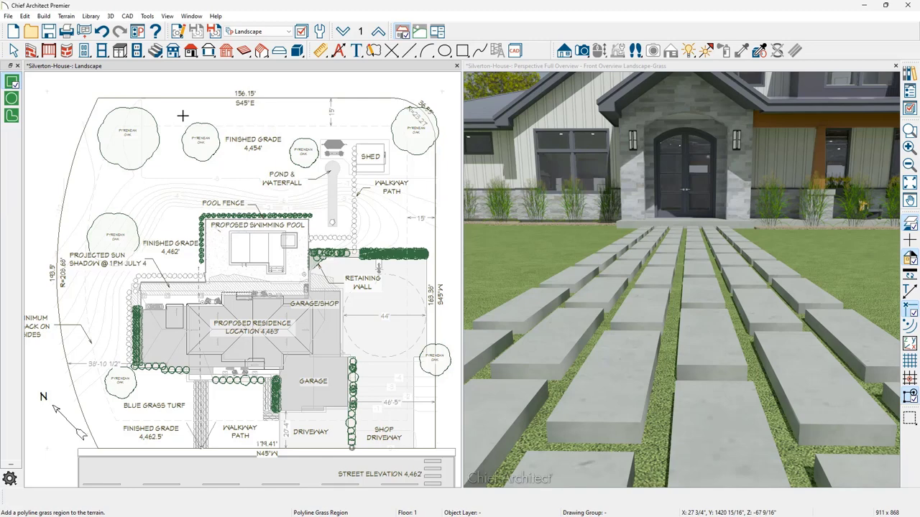
{"action": "left_click_drag", "start_coordinate": [46, 90], "coordinate": [445, 446]}
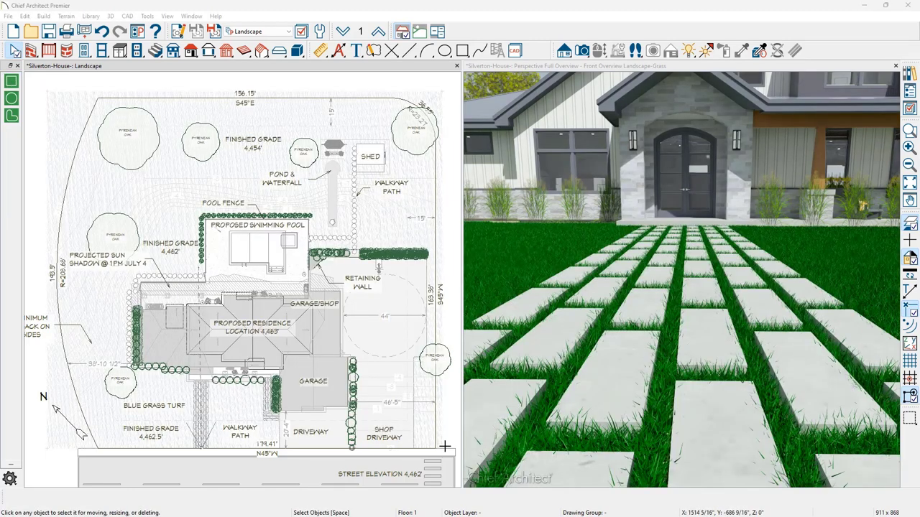
- Open the Grass Region Specification dialog for the new grass region
{"action": "double_click", "coordinate": [445, 446]}
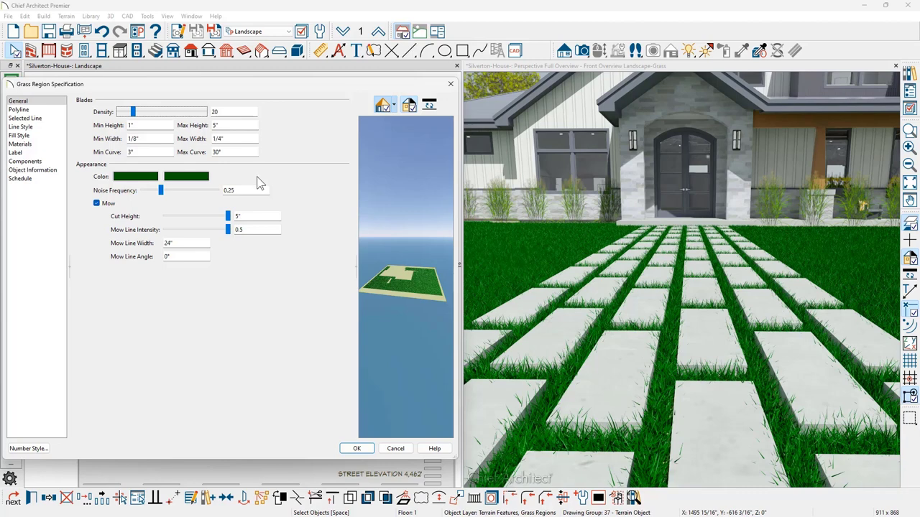
- Give the grass a brighter second blade green and 48" mow lines, then maximize the 3D view
{"action": "left_click", "coordinate": [186, 177]}
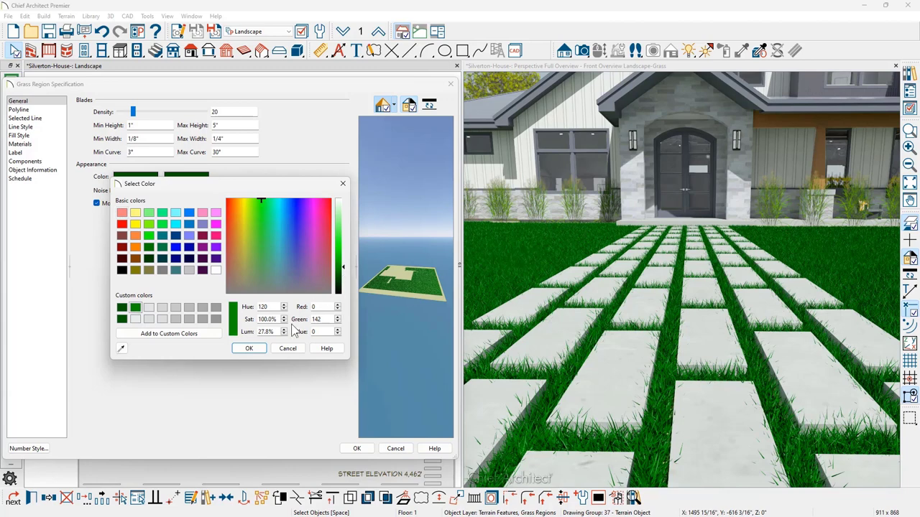
{"action": "left_click", "coordinate": [253, 349]}
{"action": "mouse_move", "coordinate": [180, 243]}
{"action": "left_mouse_down"}
{"action": "mouse_move", "coordinate": [155, 243]}
{"action": "mouse_move", "coordinate": [159, 257]}
{"action": "left_mouse_up"}
{"action": "type", "text": "48"}
{"action": "left_click", "coordinate": [352, 449]}
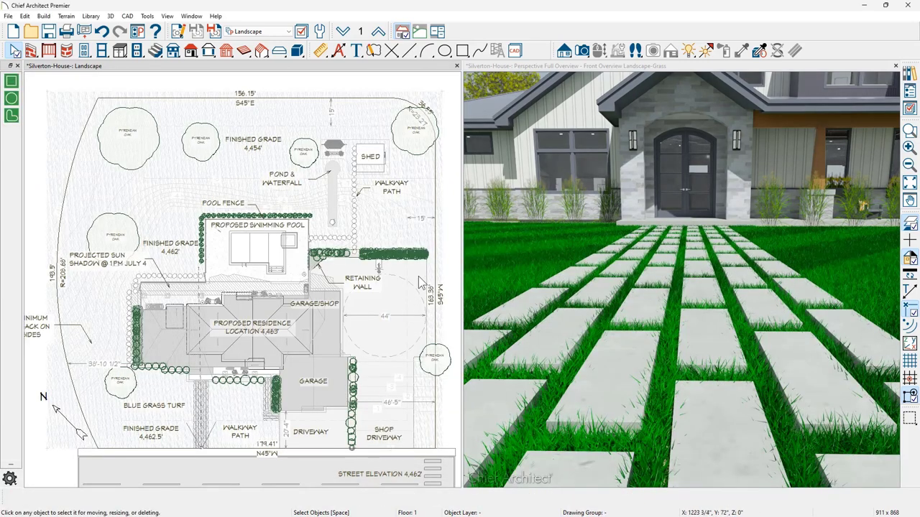
{"action": "double_click", "coordinate": [500, 69]}
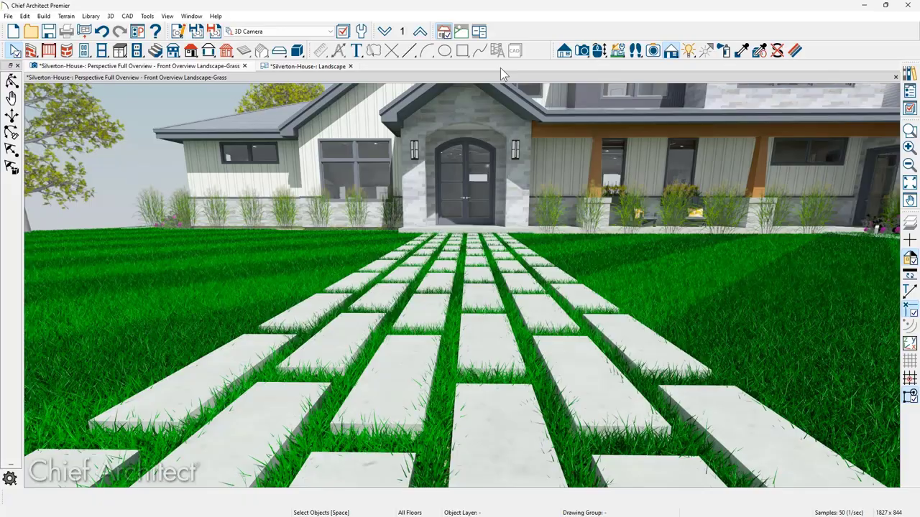